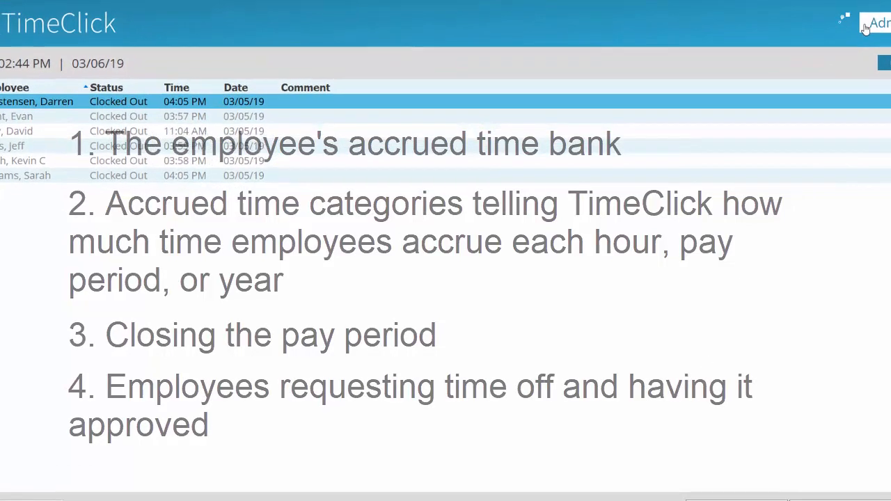
Step: From Admin Options, view the Accrued Time settings, then show the Employees list for editing
click(865, 26)
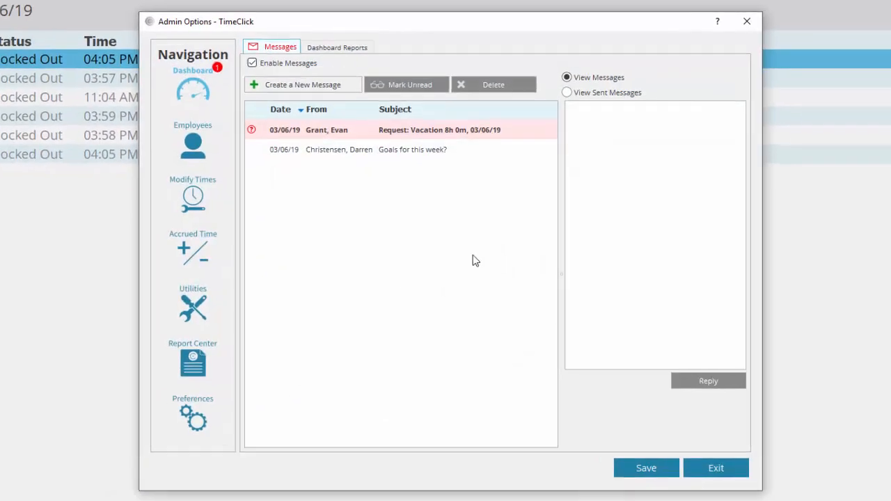
click(188, 261)
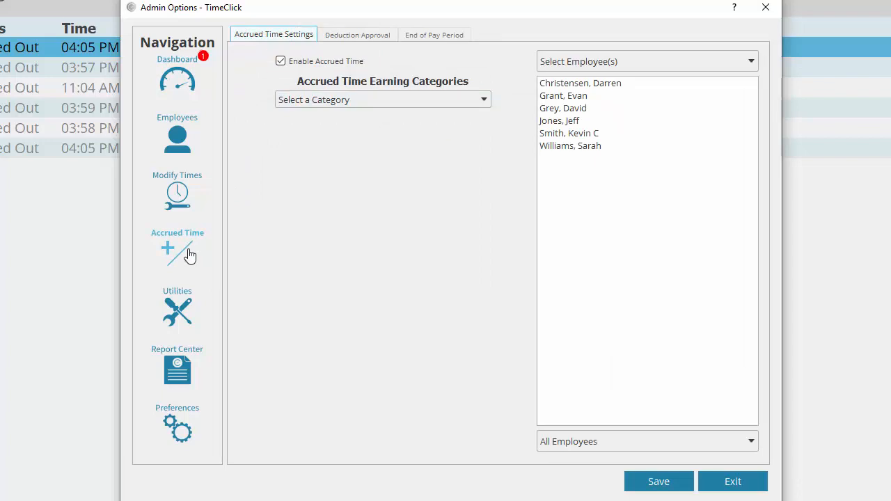
click(185, 142)
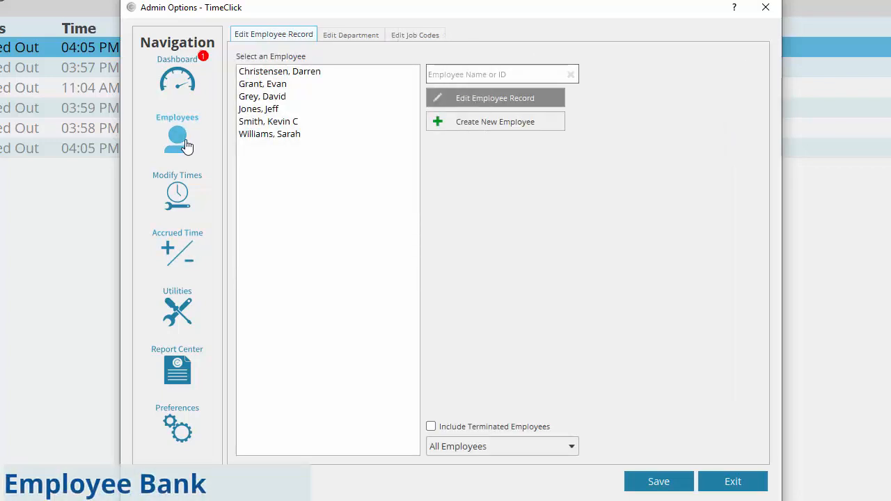
Step: Open the first employee's record on the Accrued Time tab, showing 80 hours vacation
click(301, 76)
double_click(301, 73)
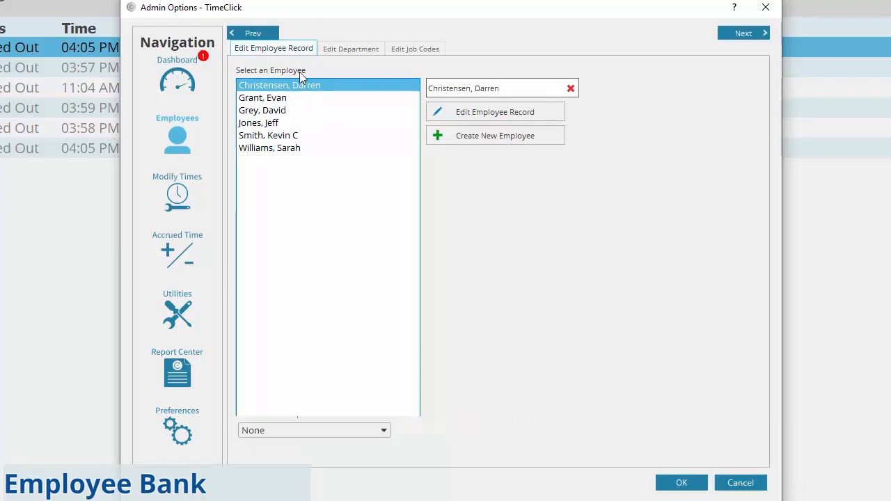
click(392, 50)
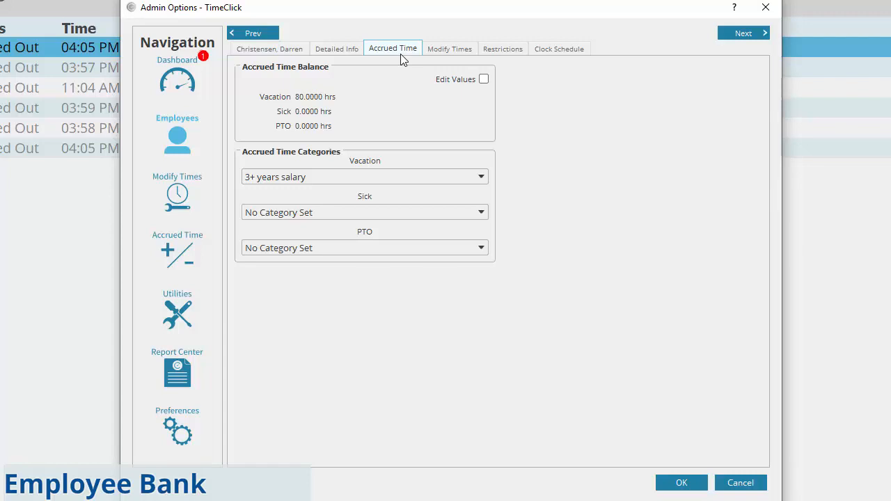
Step: Edit the balances, changing Vacation to 82 hours and Sick to 8, then lock editing
click(482, 79)
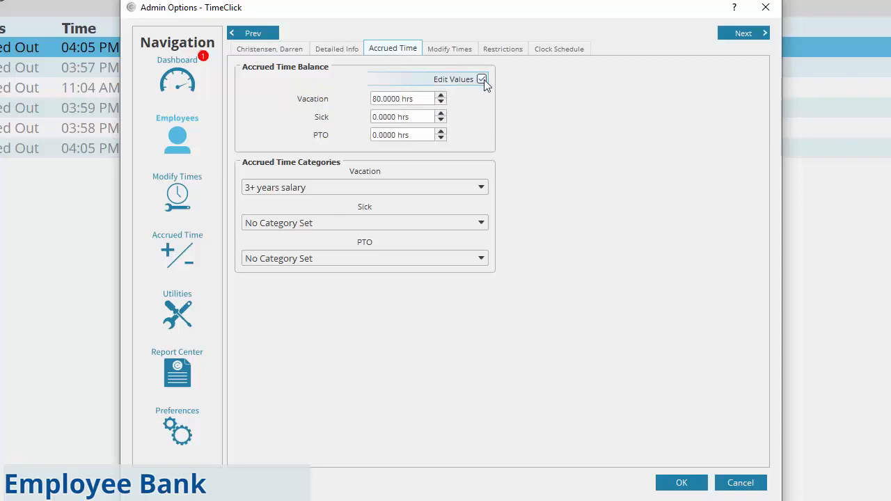
click(378, 99)
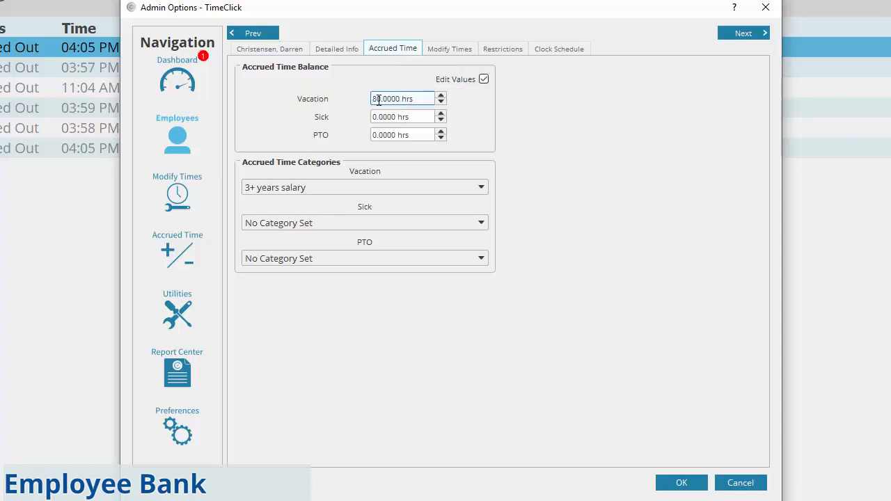
key(shift+Right)
text(2)
key(Return)
click(386, 117)
key(BackSpace)
text(8)
click(483, 81)
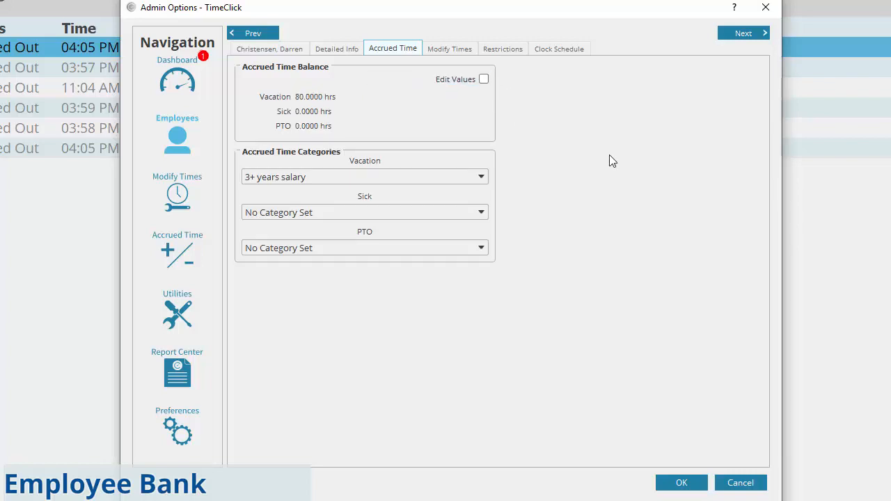
Step: Change the Sick balance to 22 hours and save the employee record
click(482, 80)
click(376, 117)
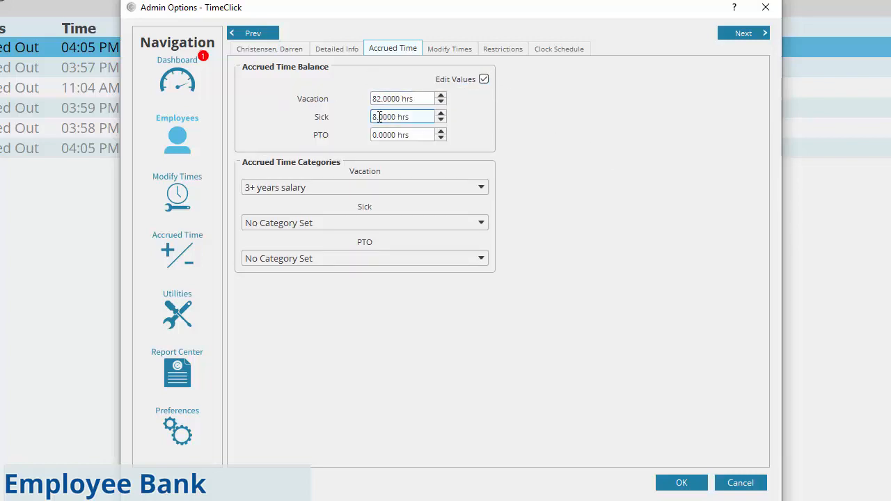
key(BackSpace)
text(22)
click(681, 482)
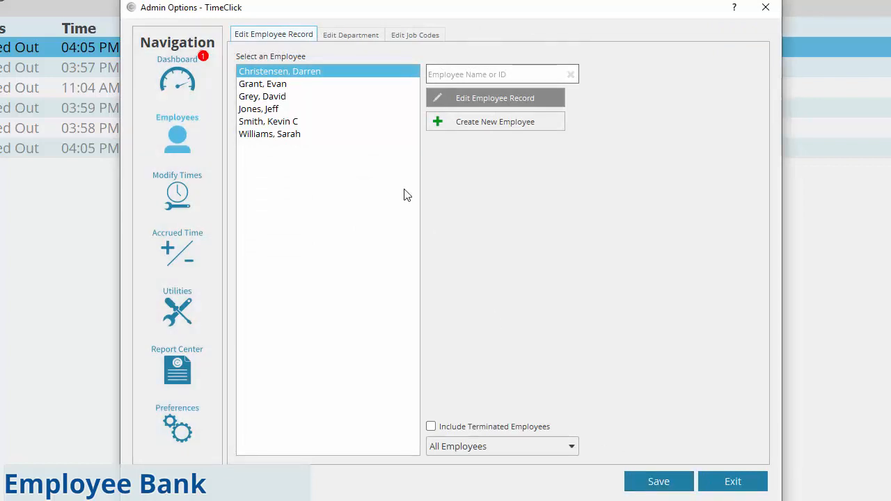
Step: Reopen the first employee and confirm balances of 82 vacation and 22 sick hours
double_click(311, 72)
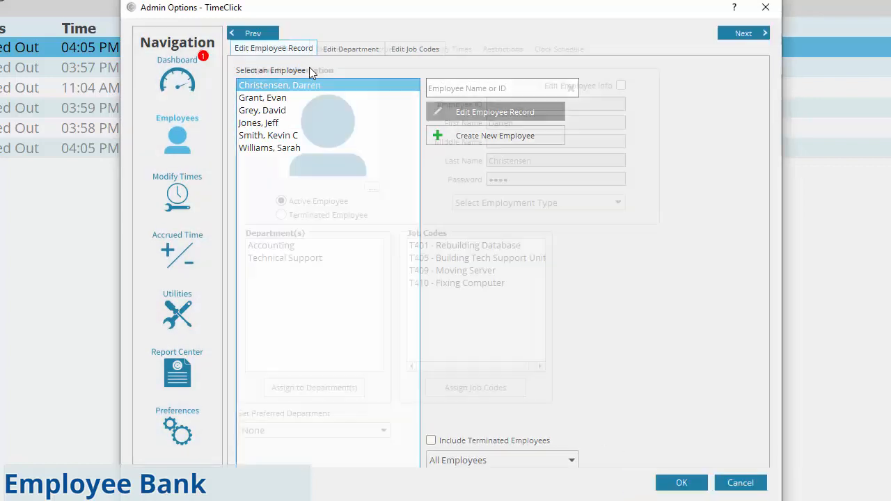
click(408, 50)
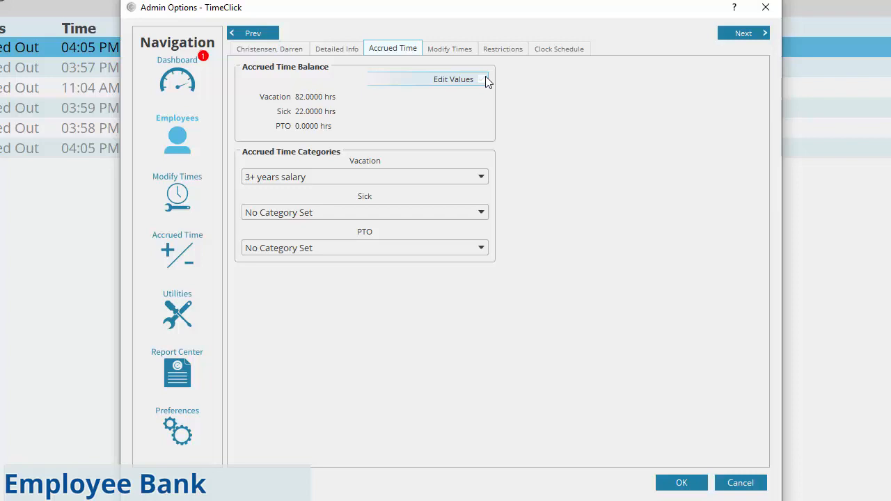
click(485, 80)
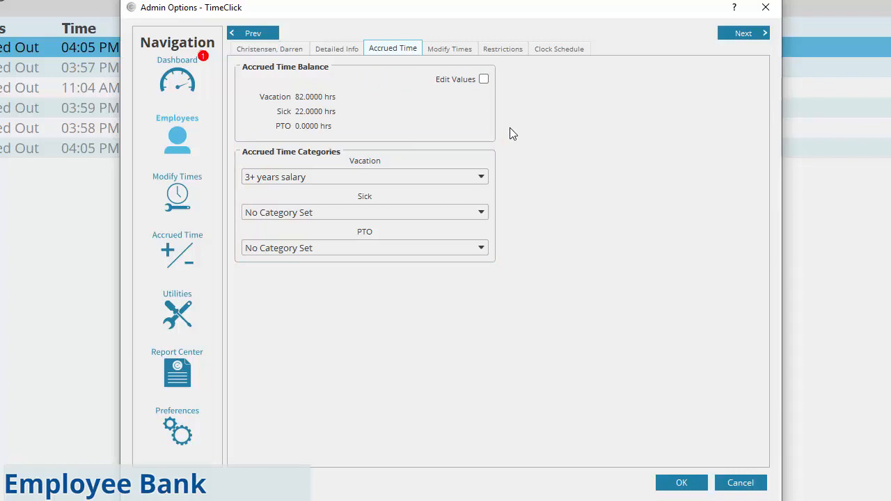
Step: Leave the Vacation category on '3+ years salary' and close the employee record with OK
click(480, 176)
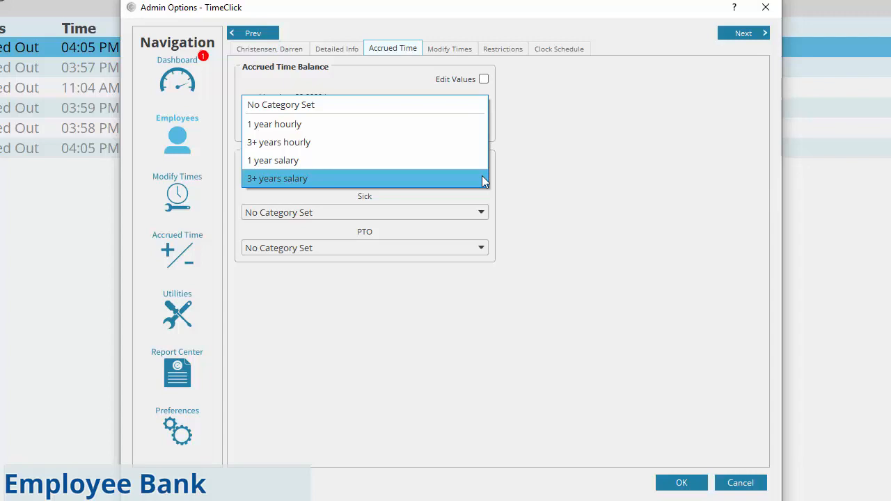
click(484, 179)
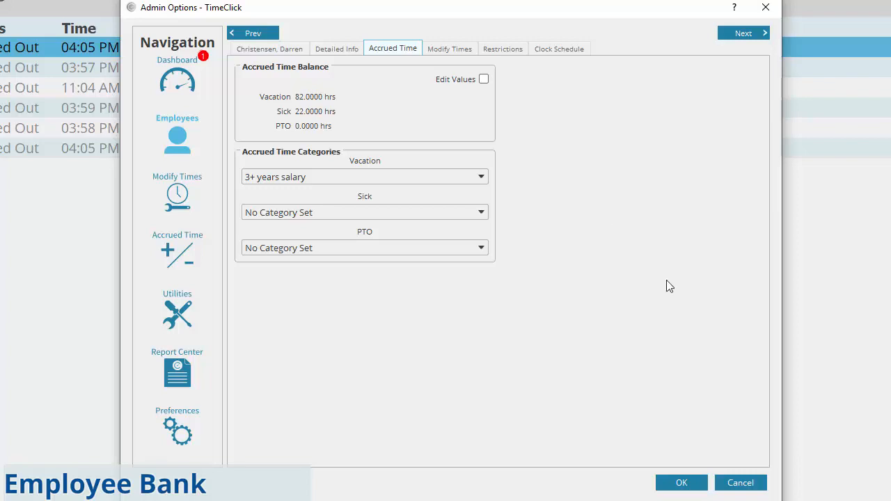
click(691, 482)
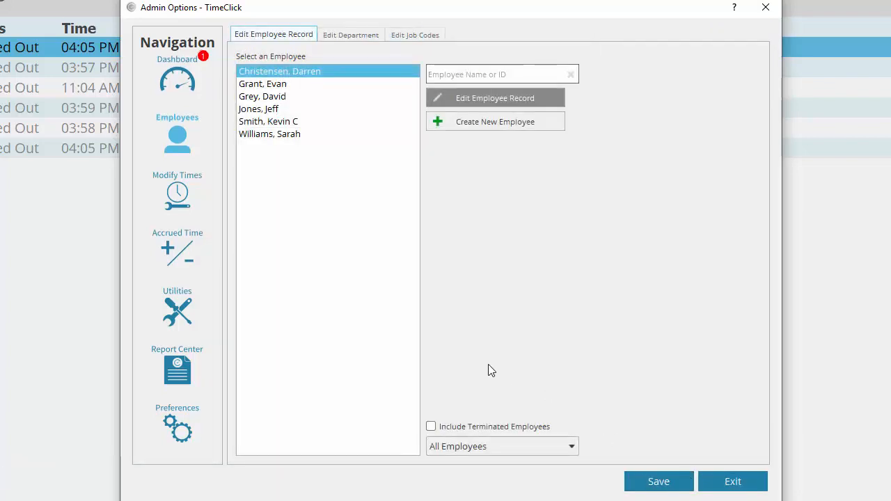
Step: Go to the Accrued Time settings to see the earning categories, such as 1 year hourly
click(184, 260)
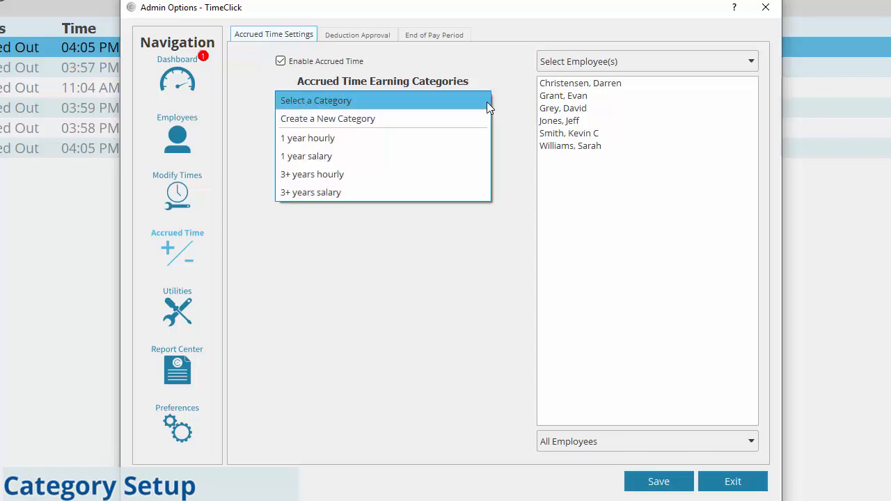
Step: Create an Hourly category accruing 0.03 hrs per hour worked, custom-named 'Vacation - Hourly 3 Years'
click(424, 119)
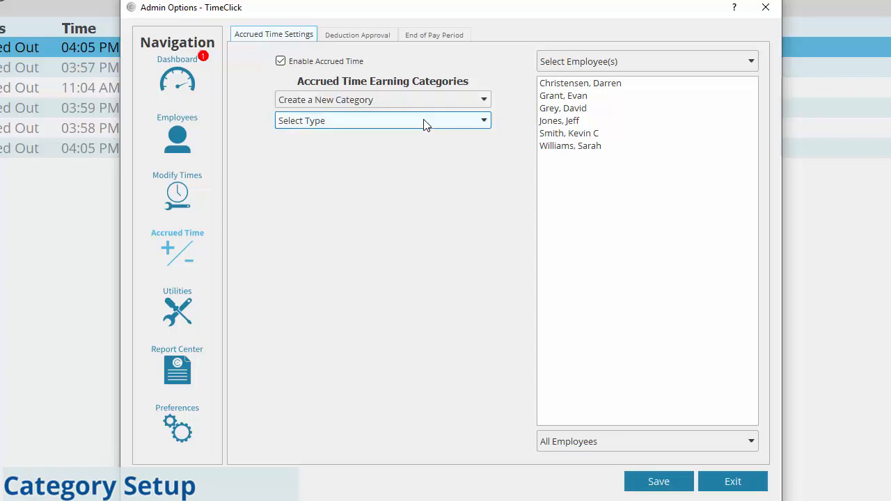
click(426, 124)
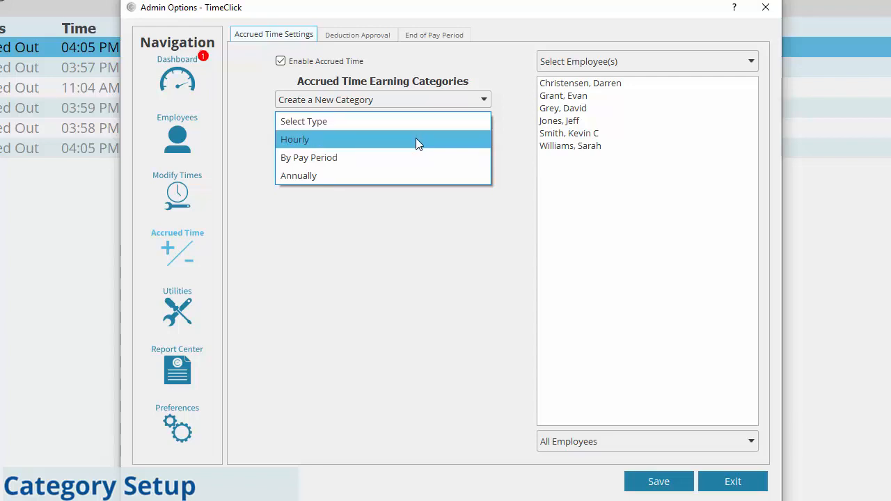
click(415, 139)
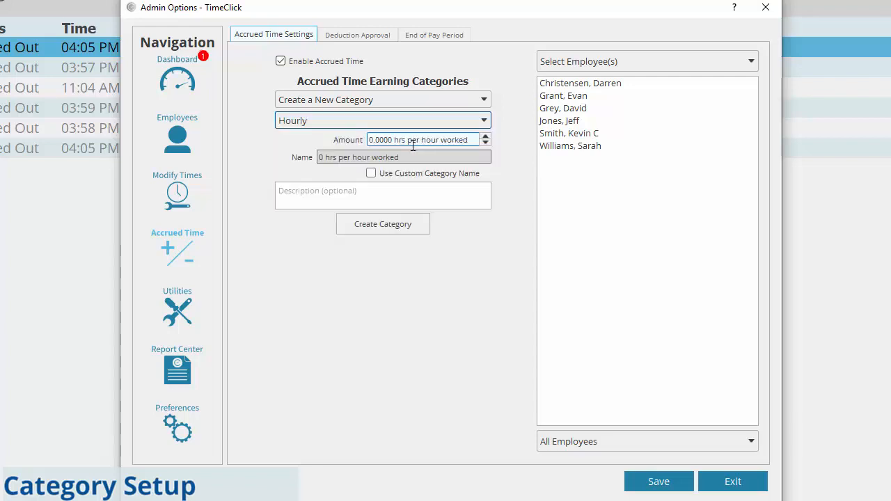
click(381, 139)
key(Delete)
text(3)
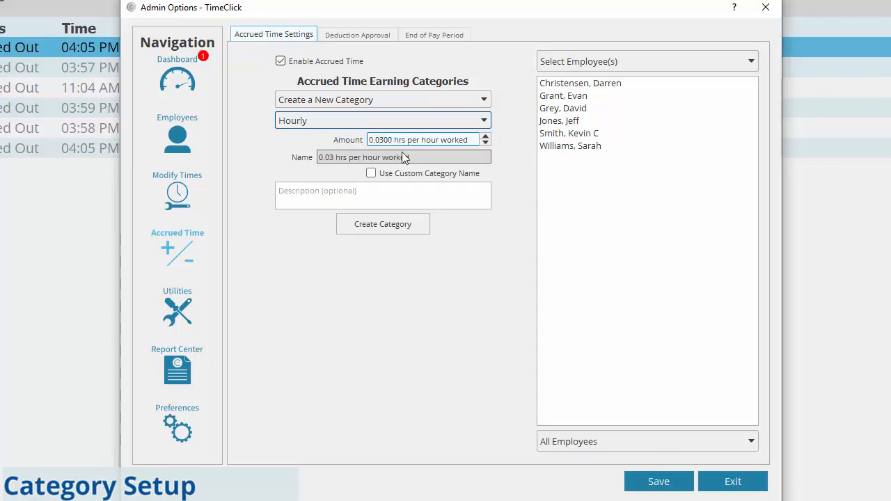
click(373, 174)
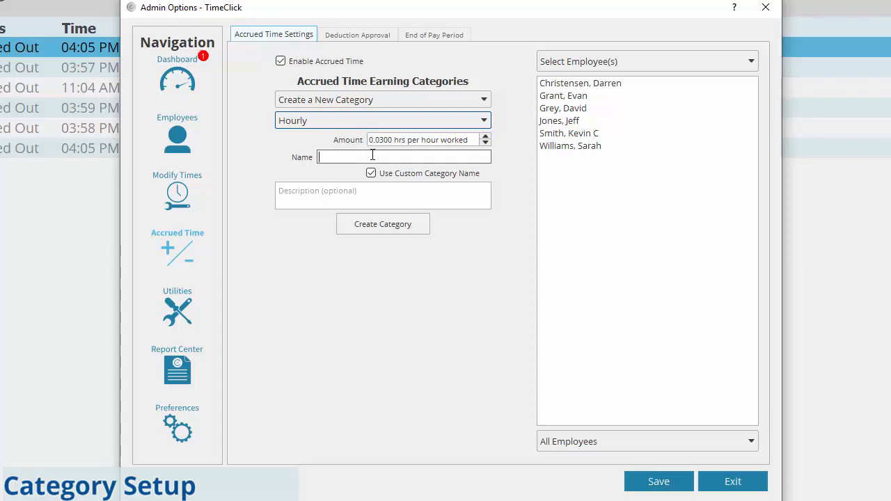
text(Vacation - Hourly 3 Years)
Step: Save the new category and assign 'Vacation - Hourly 3 Years' as the second employee's vacation accrual
click(382, 224)
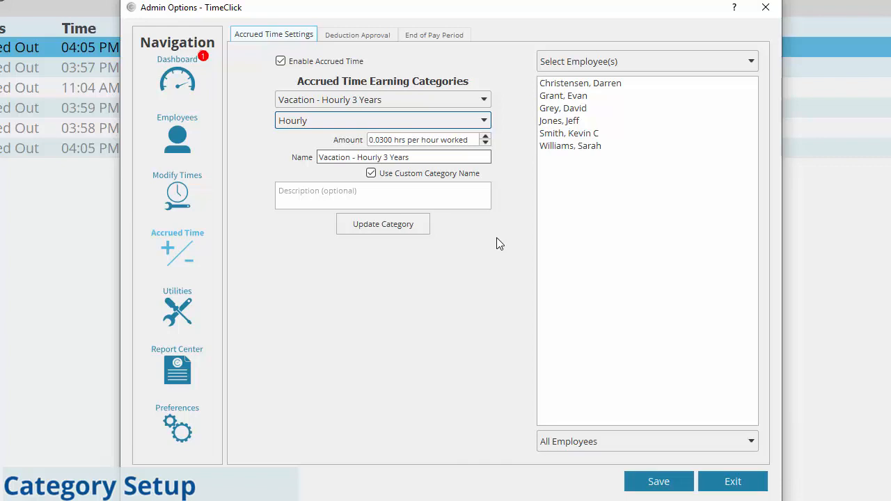
click(581, 83)
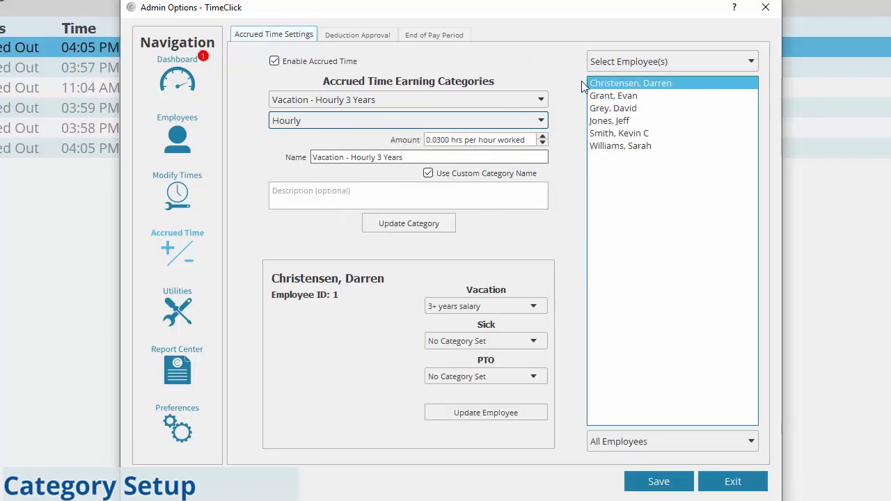
click(600, 96)
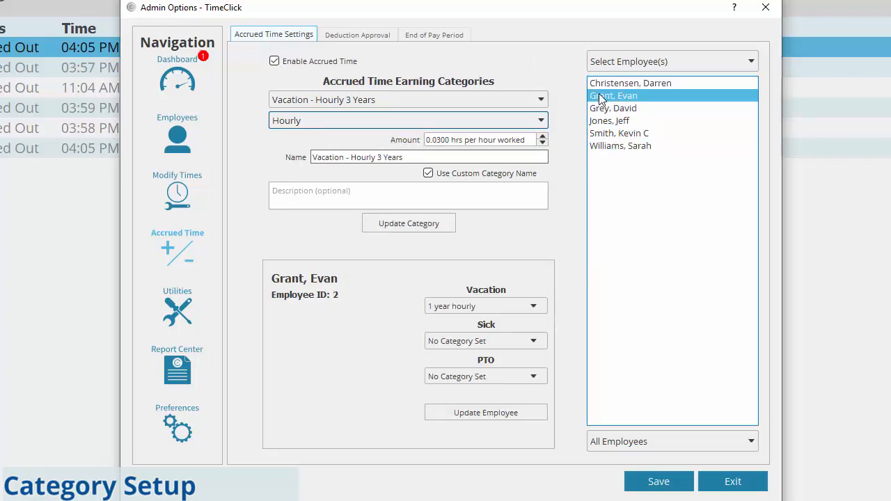
click(536, 307)
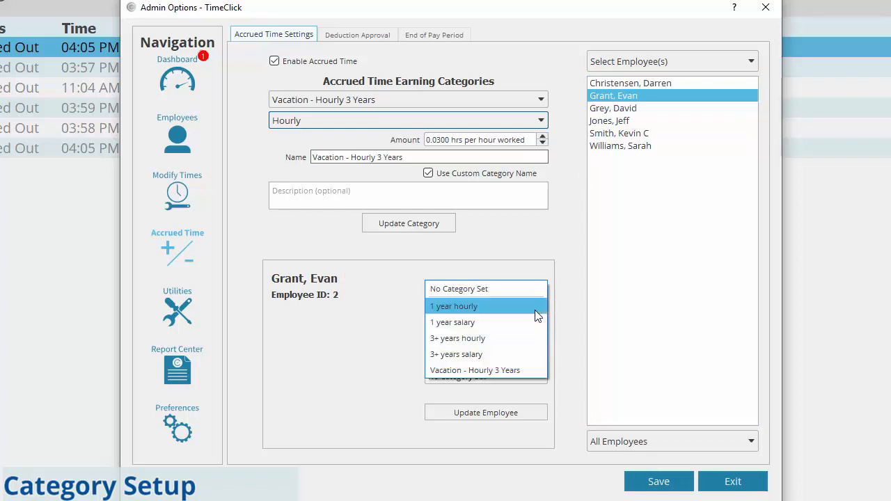
click(506, 370)
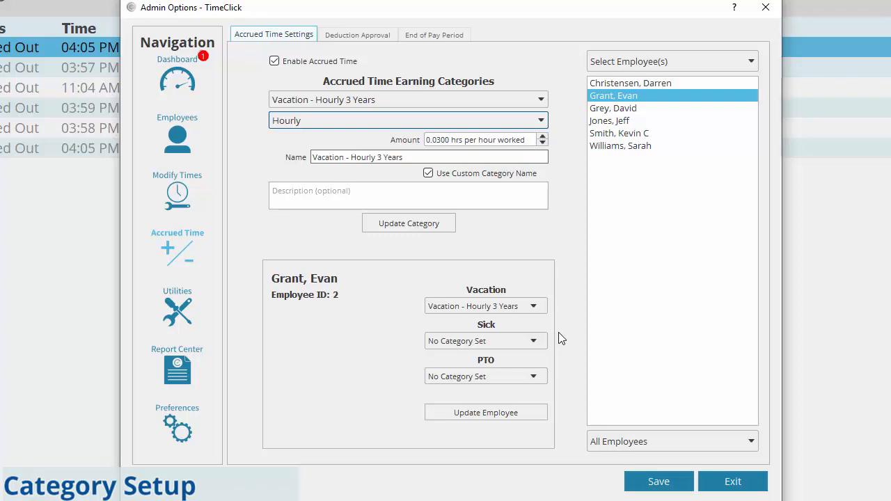
click(535, 415)
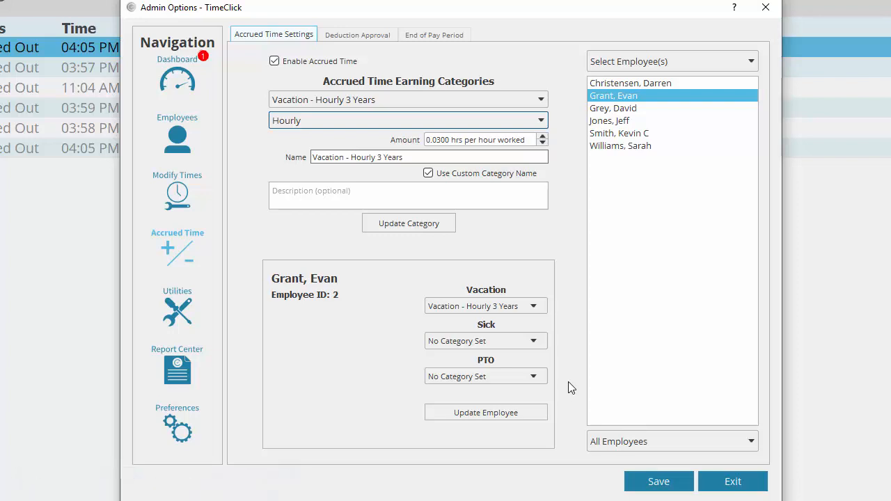
click(446, 37)
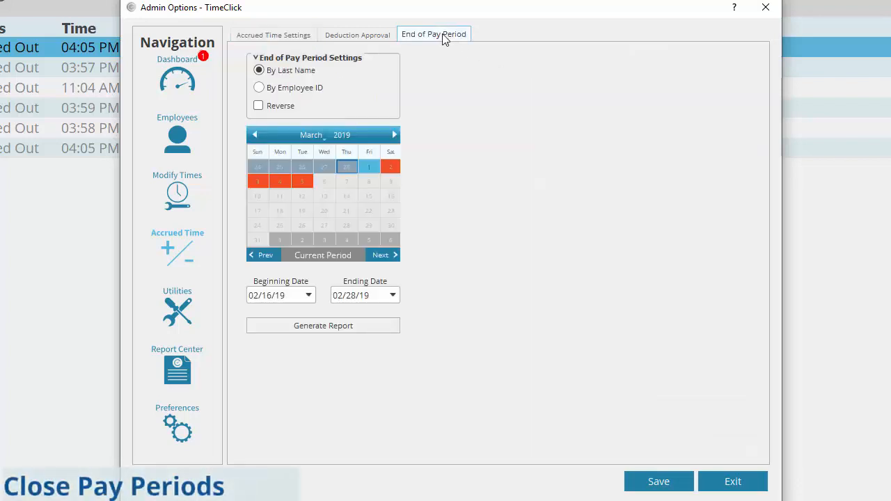
Step: Step the calendar back to February 2019 for the 02/16/19–02/28/19 pay period
click(258, 135)
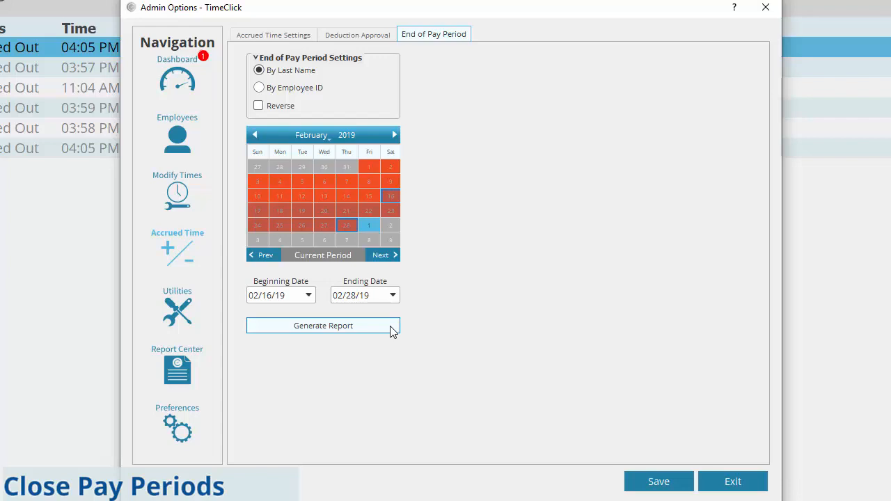
Step: Generate the close-period report for 02/16/19–02/28/19 and scroll through employees' hours and accruals
click(392, 325)
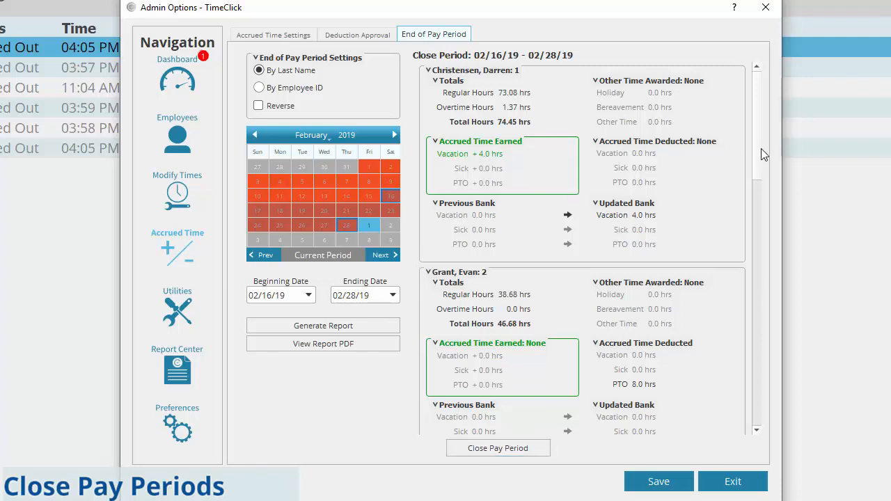
drag(763, 164, 756, 403)
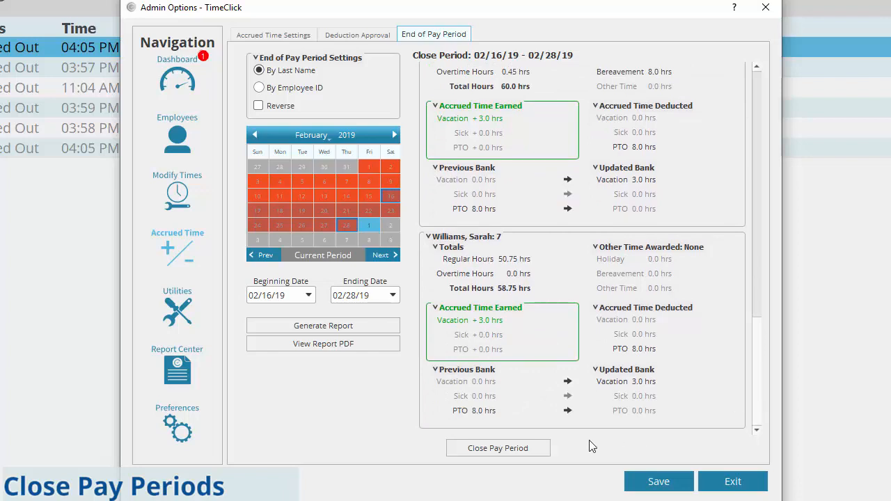
Step: Close the 02/16/19–02/28/19 pay period, acknowledge the confirmation, and exit Admin Options
click(533, 448)
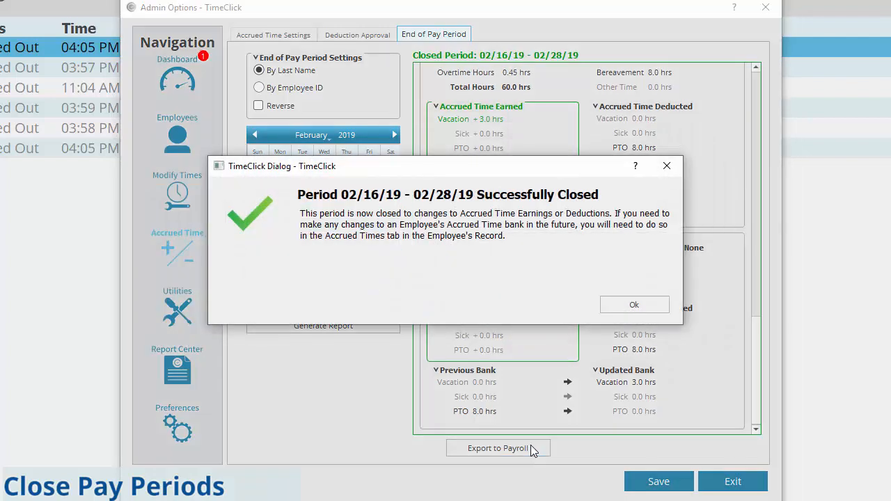
click(626, 312)
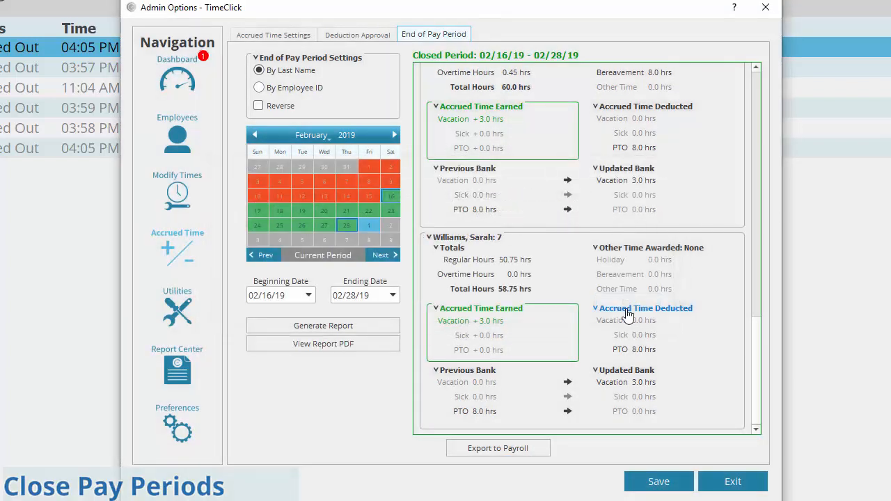
click(721, 480)
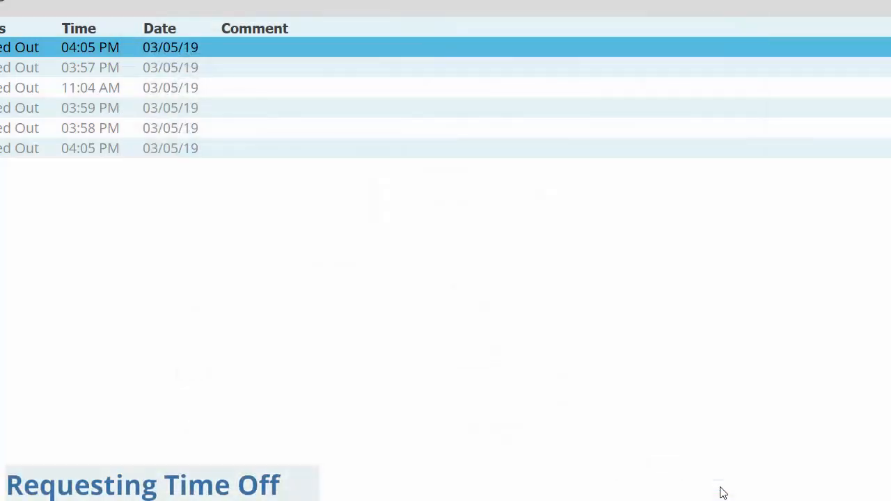
Step: Log in as the first employee with their password and open the employee options
double_click(127, 64)
text(123)
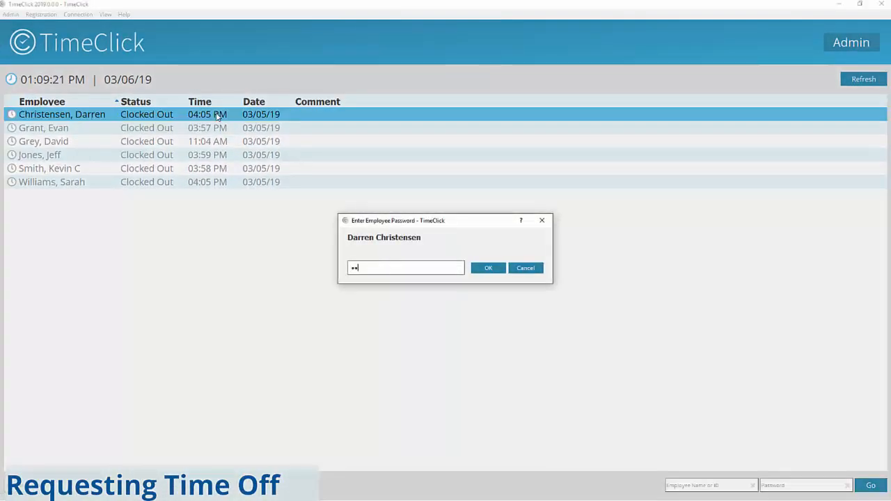
text(456)
key(Return)
click(457, 132)
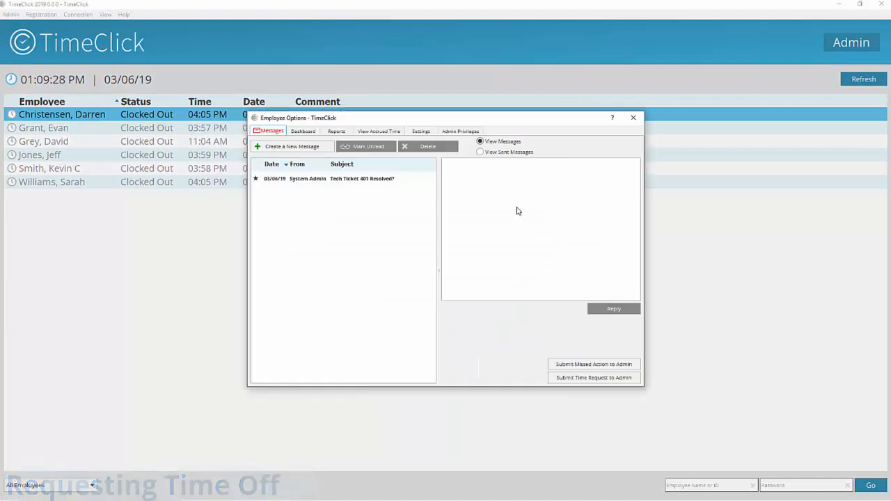
Step: Send the admin an 8-hour vacation request for the chosen date, then close the employee window
click(560, 378)
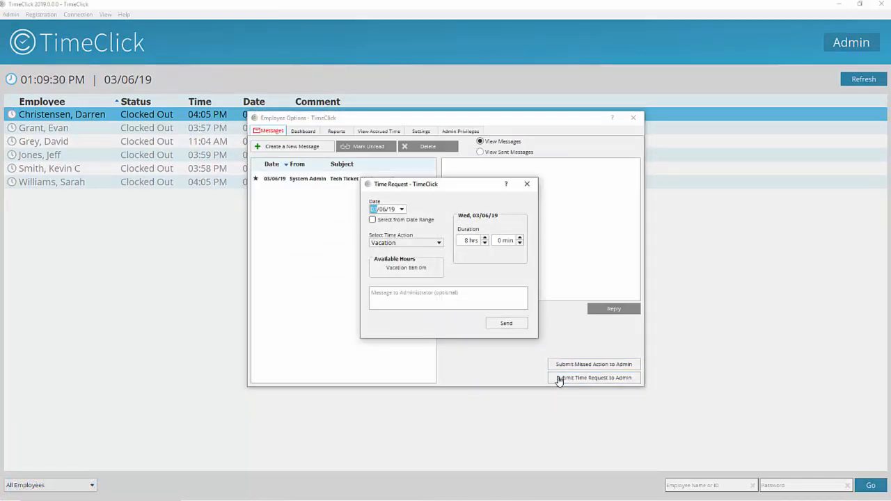
click(401, 209)
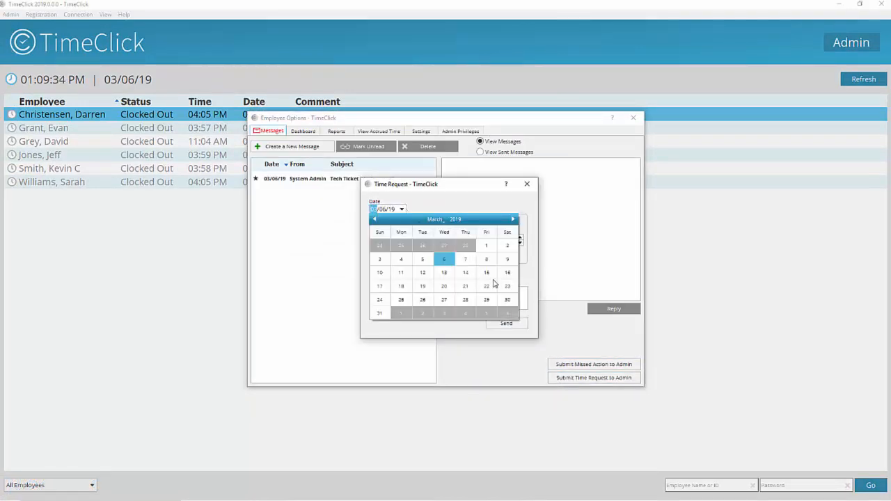
click(465, 300)
click(505, 324)
click(632, 117)
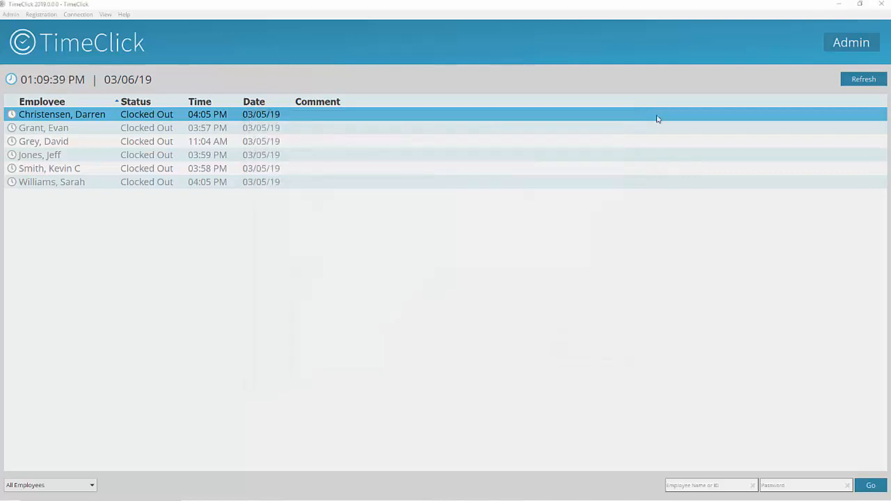
click(833, 43)
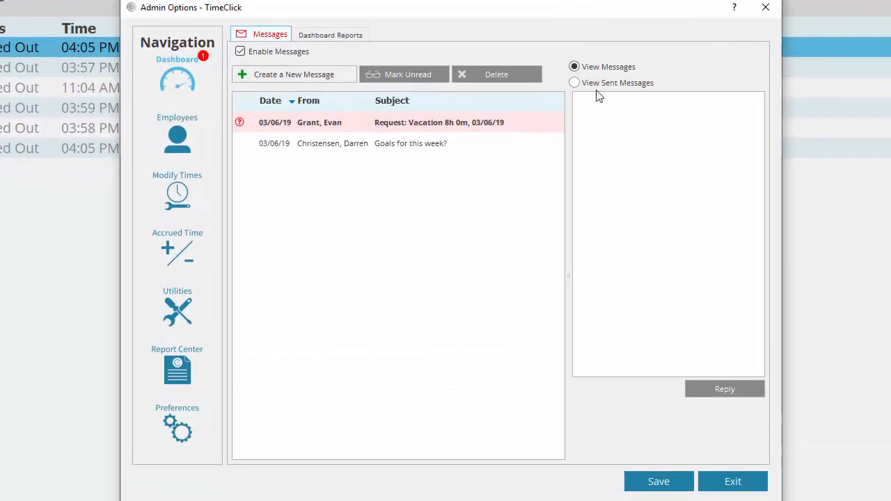
Step: Approve the pending 8-hour vacation request and go to Accrued Time's Deduction Approval
click(473, 127)
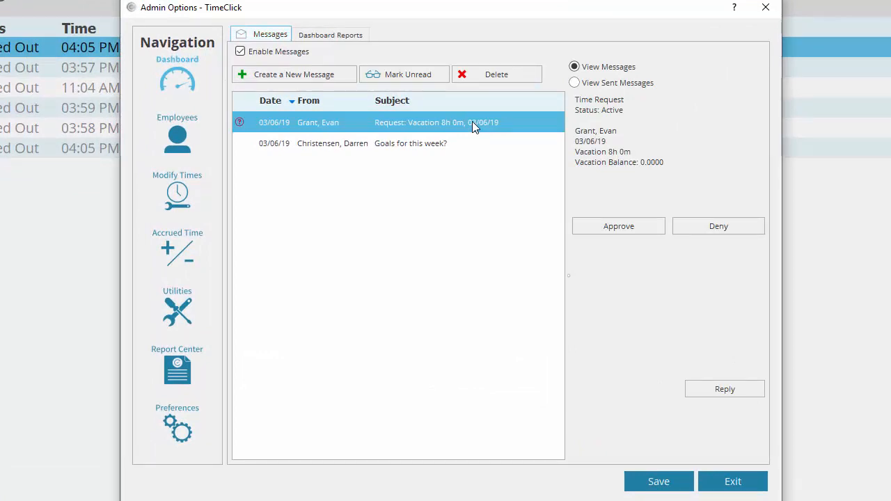
click(194, 263)
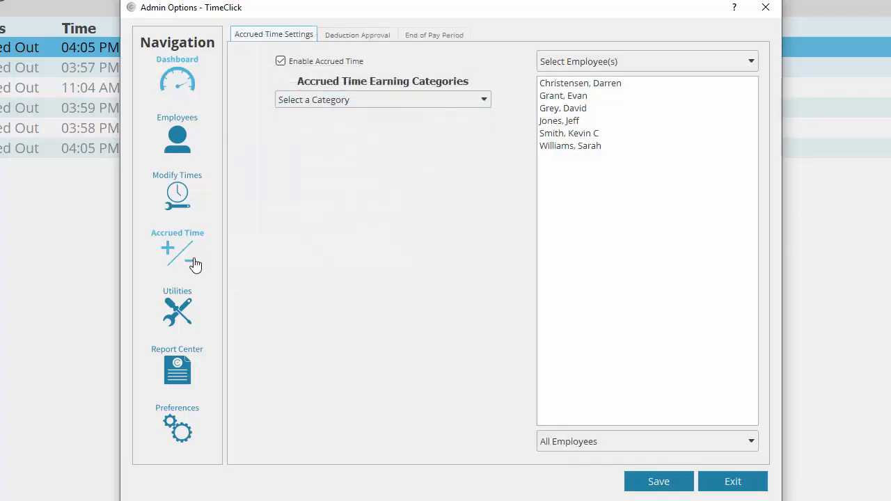
click(359, 39)
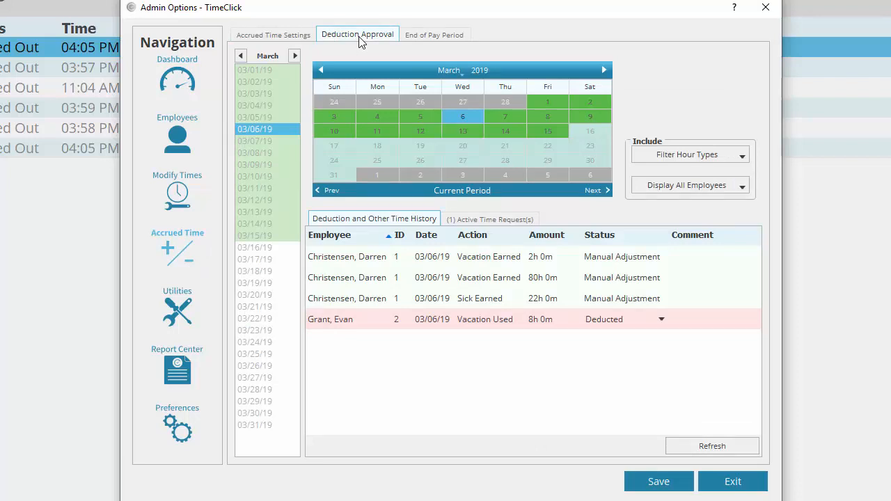
Step: Confirm no active time requests remain and review the deductions recorded on March 15 and March 6
click(465, 220)
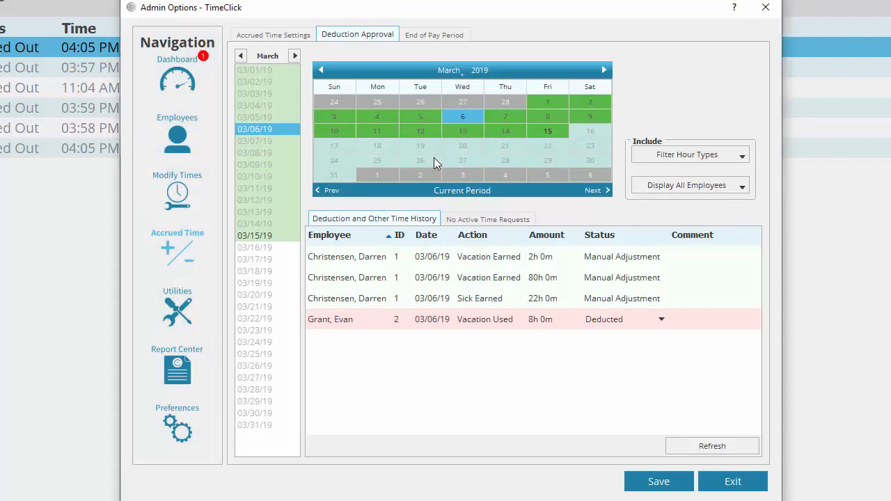
click(546, 132)
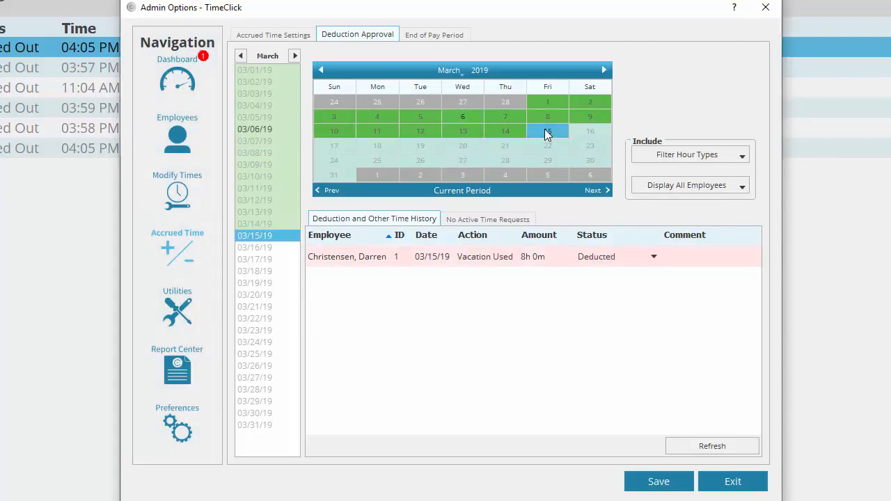
click(448, 115)
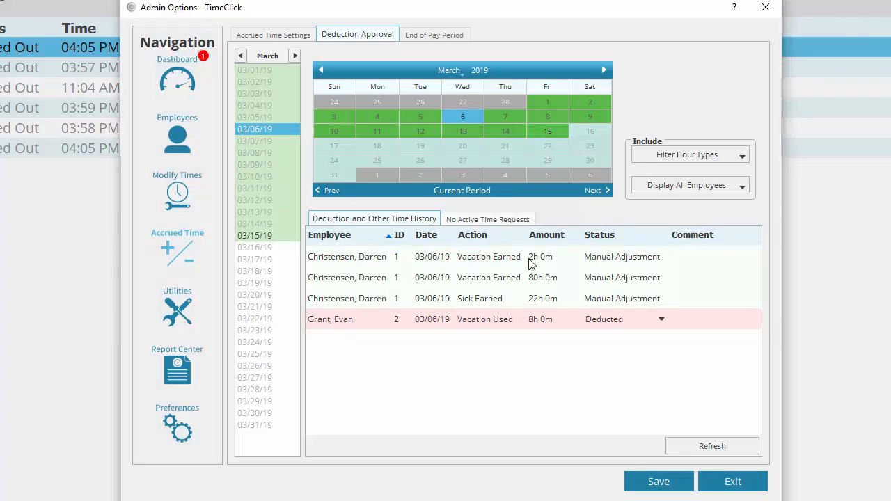